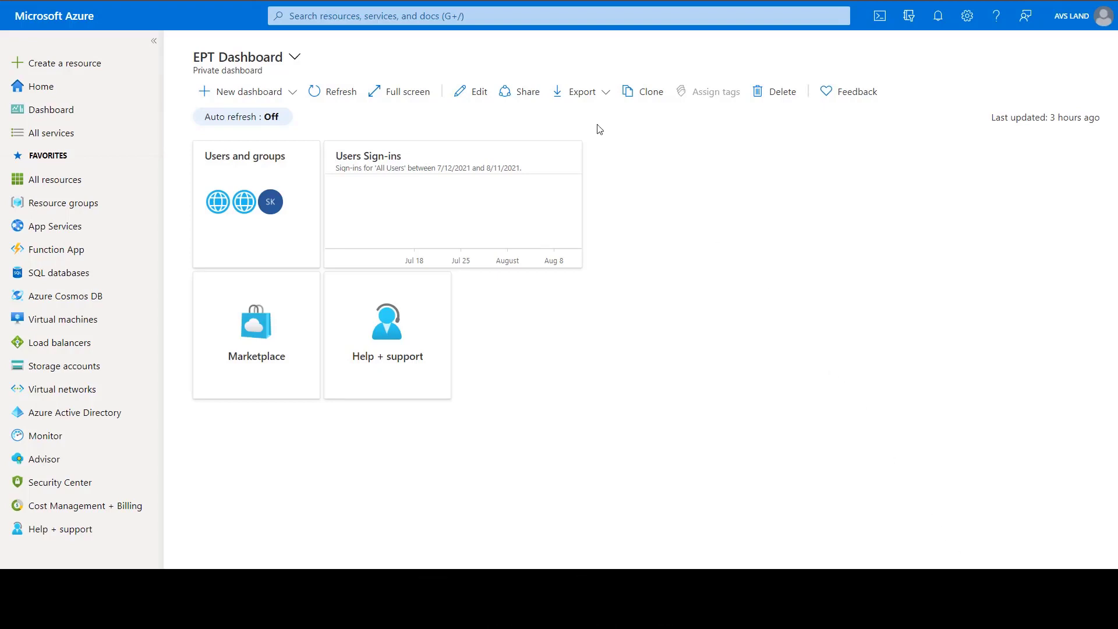
Step: Find the Azure VMware Solution service and start creating a new private cloud
{"action": "left_click", "coordinate": [469, 17]}
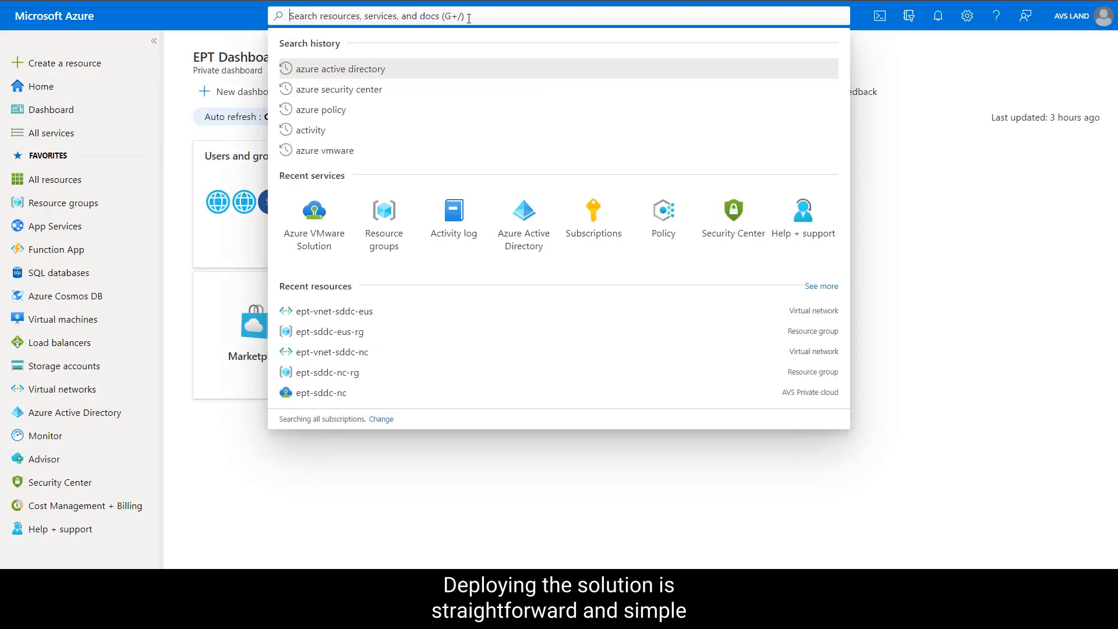
{"action": "type", "text": "azure vm"}
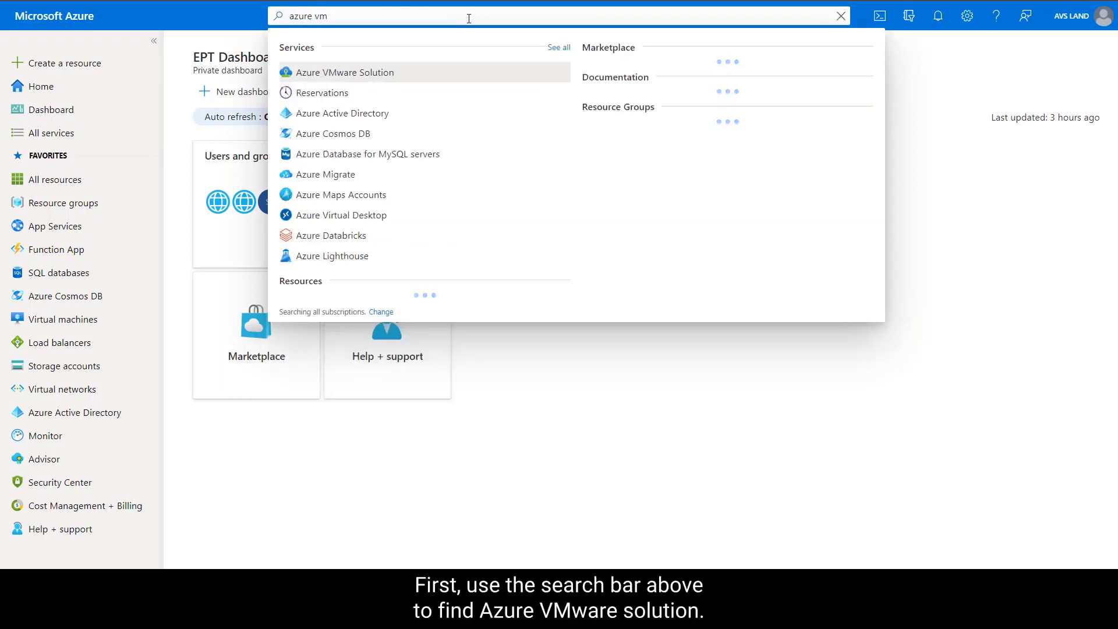
{"action": "left_click", "coordinate": [456, 74]}
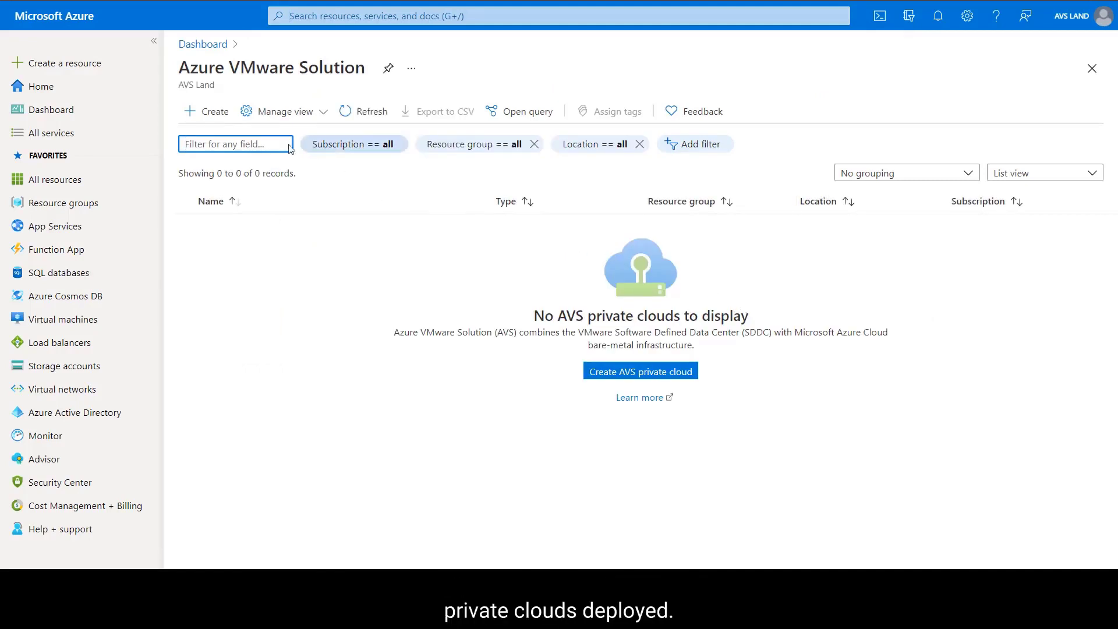
{"action": "left_click", "coordinate": [210, 111]}
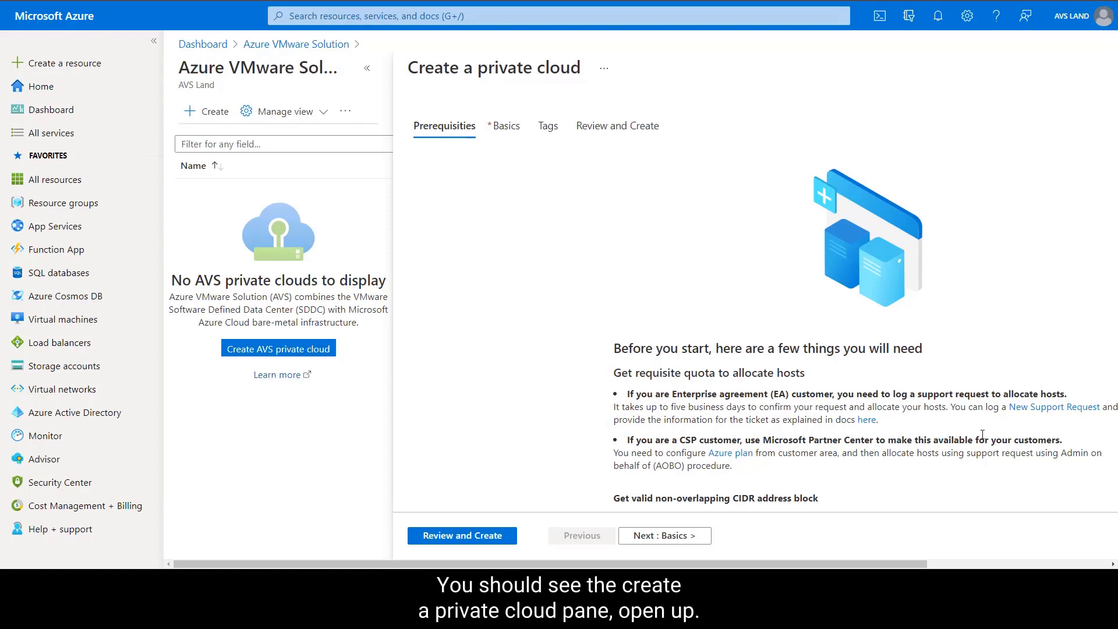
Step: Read through the private cloud prerequisites on host quota and CIDR address block, and continue to the basic settings
{"action": "scroll", "coordinate": [982, 434], "scroll_direction": "down", "scroll_amount": 1}
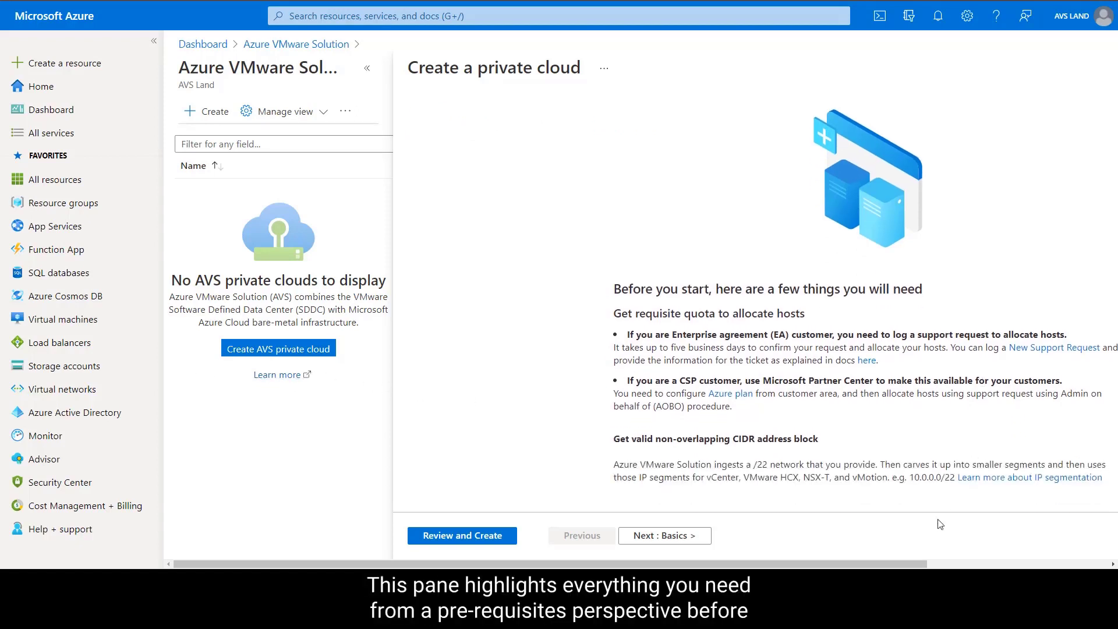
{"action": "left_click_drag", "start_coordinate": [925, 564], "coordinate": [1058, 565]}
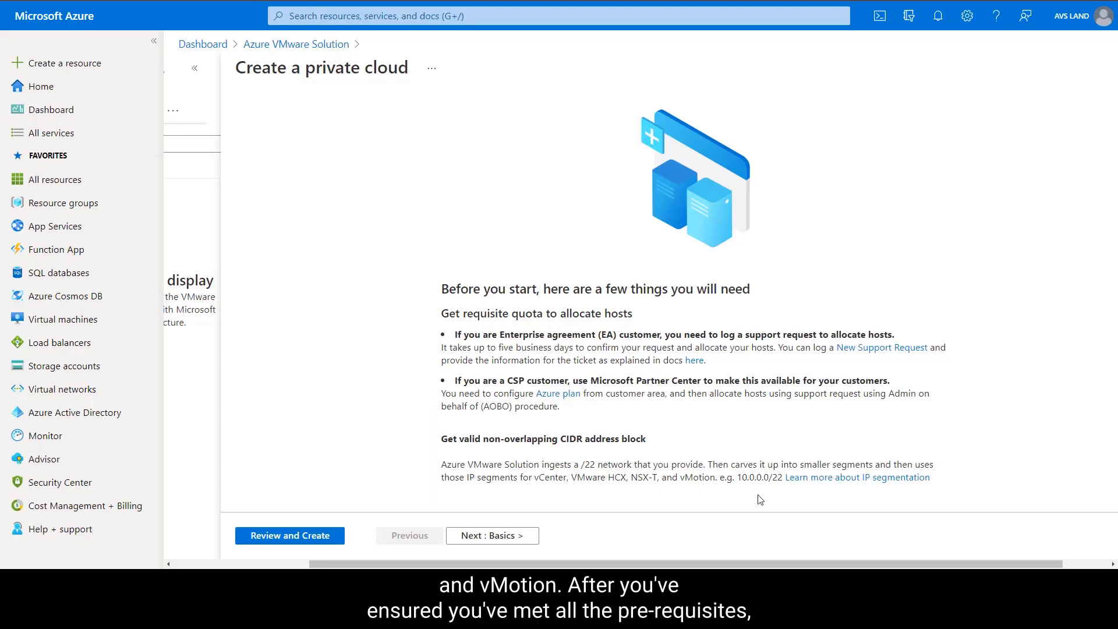
{"action": "left_click_drag", "start_coordinate": [755, 564], "coordinate": [644, 565]}
{"action": "left_click", "coordinate": [628, 536]}
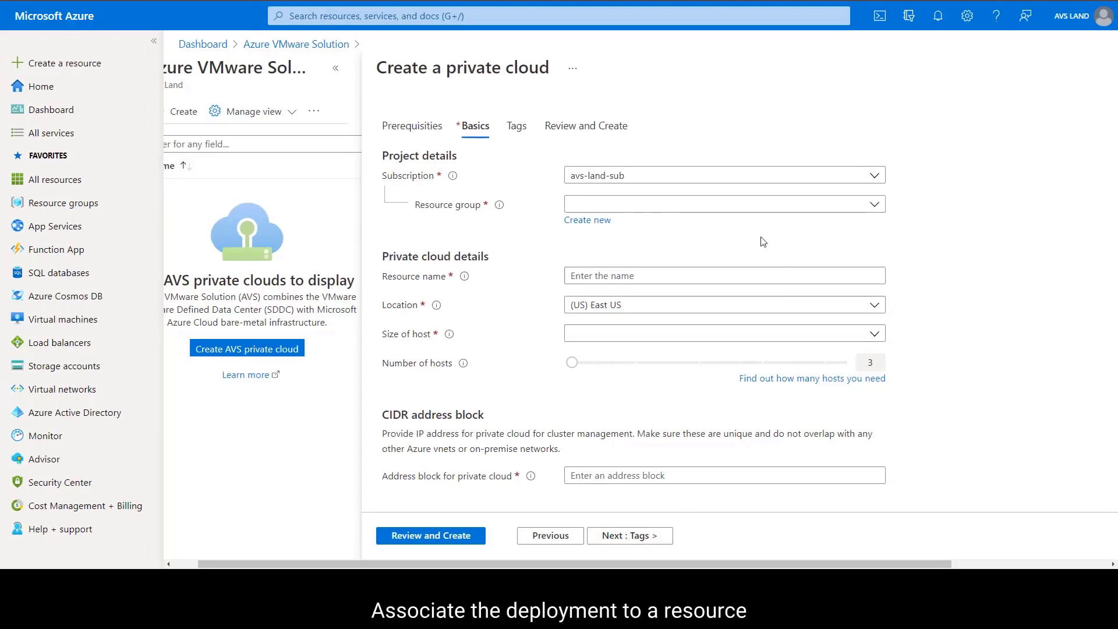
Step: Assign the private cloud to the existing resource group ept-sddc-nc-rg and name the resource ept-sddc-nc
{"action": "left_click", "coordinate": [740, 213]}
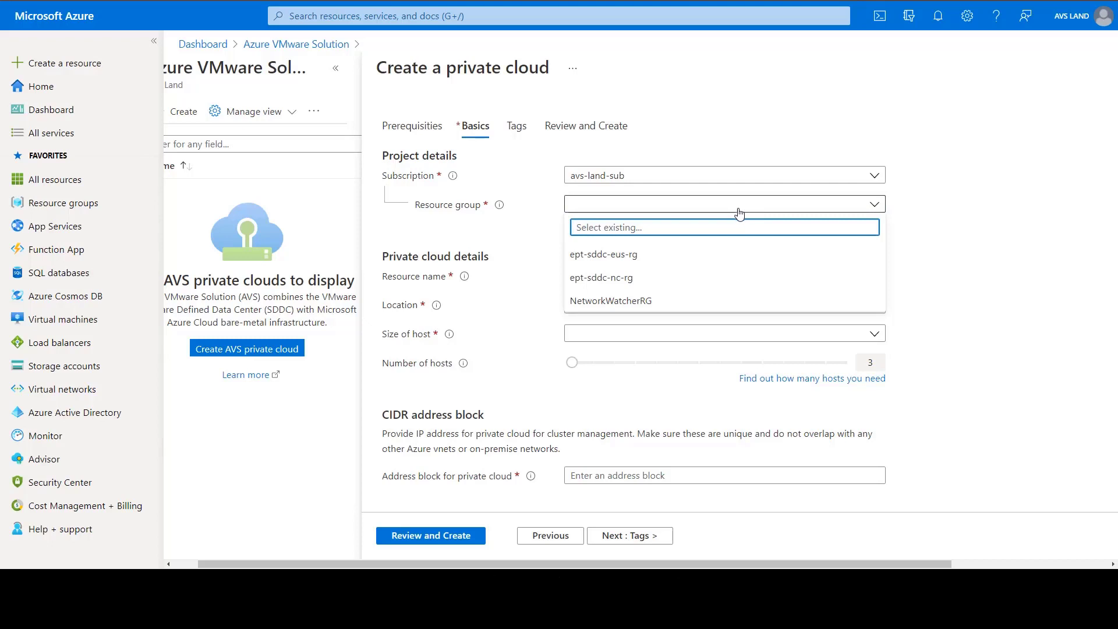
{"action": "left_click", "coordinate": [657, 278]}
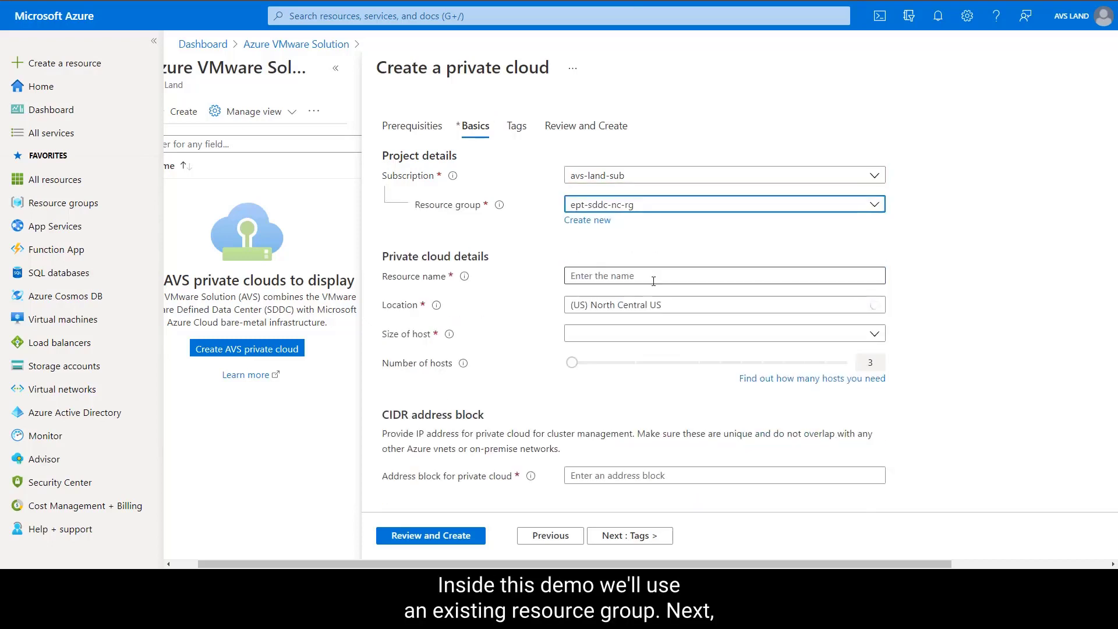
{"action": "left_click", "coordinate": [650, 282]}
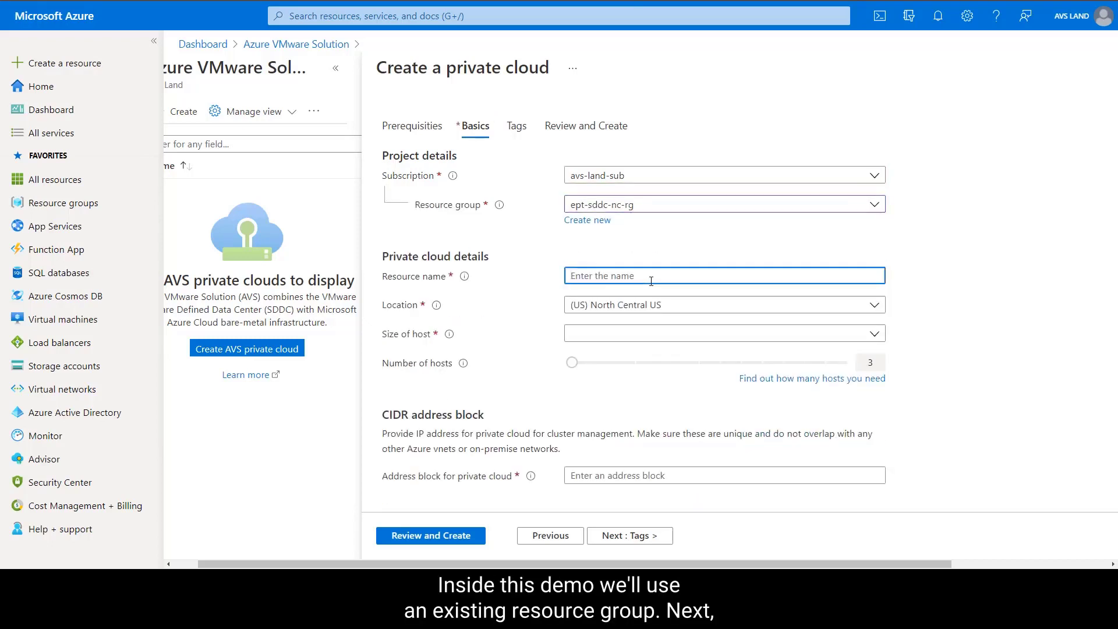
{"action": "type", "text": "ept-sddc"}
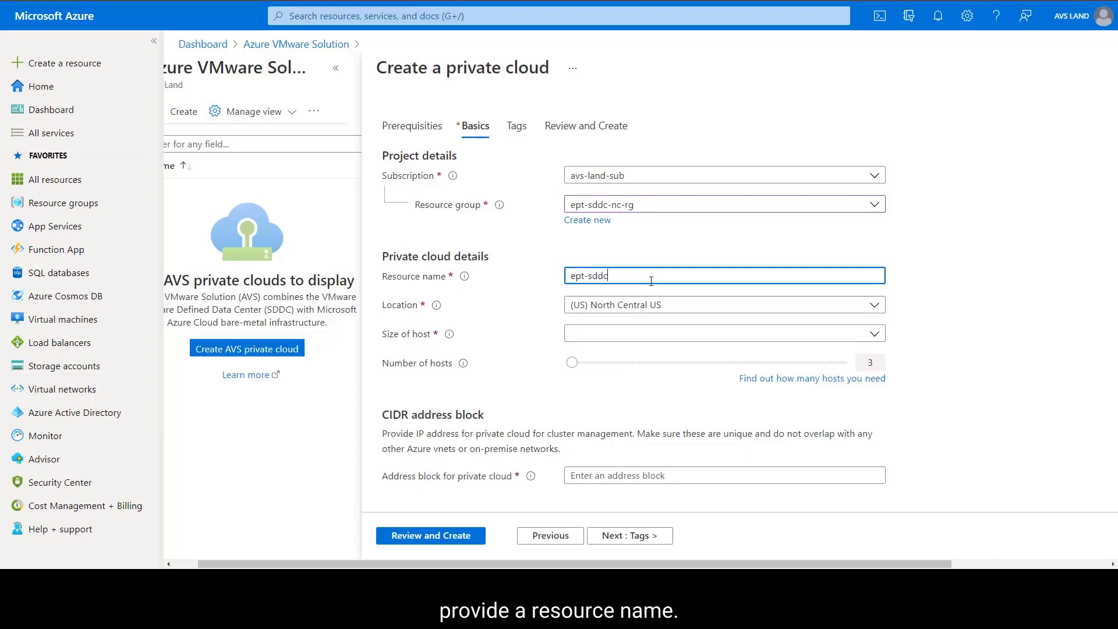
{"action": "type", "text": "-nc"}
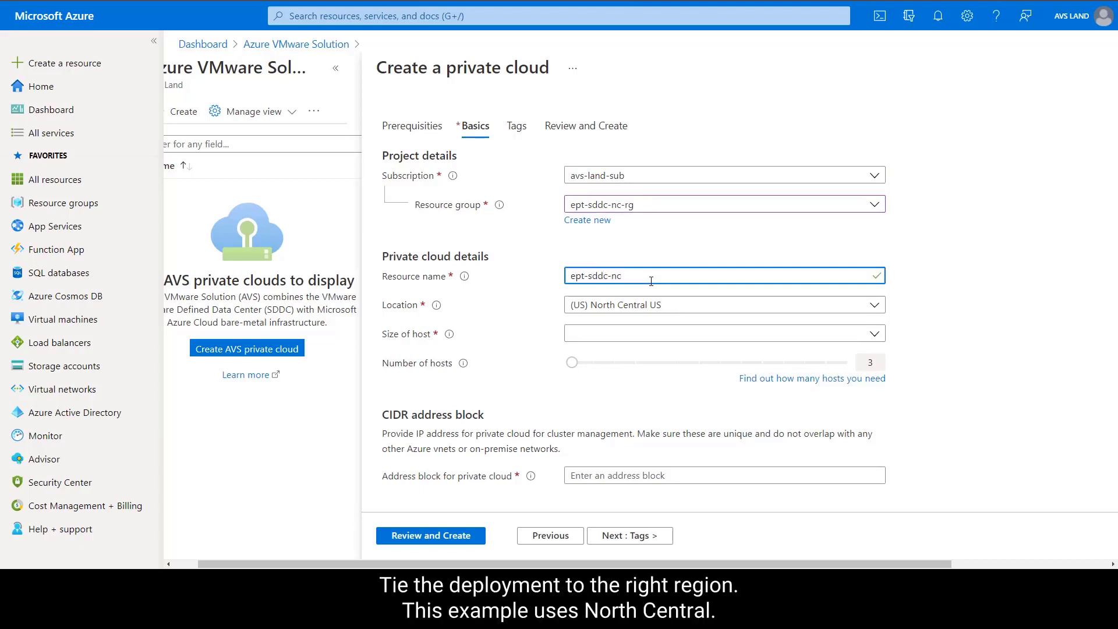
Step: Set the host size to AV36 Node and the private cloud's address block to 10.5.0.0/22
{"action": "left_click", "coordinate": [641, 340]}
{"action": "left_click", "coordinate": [640, 352]}
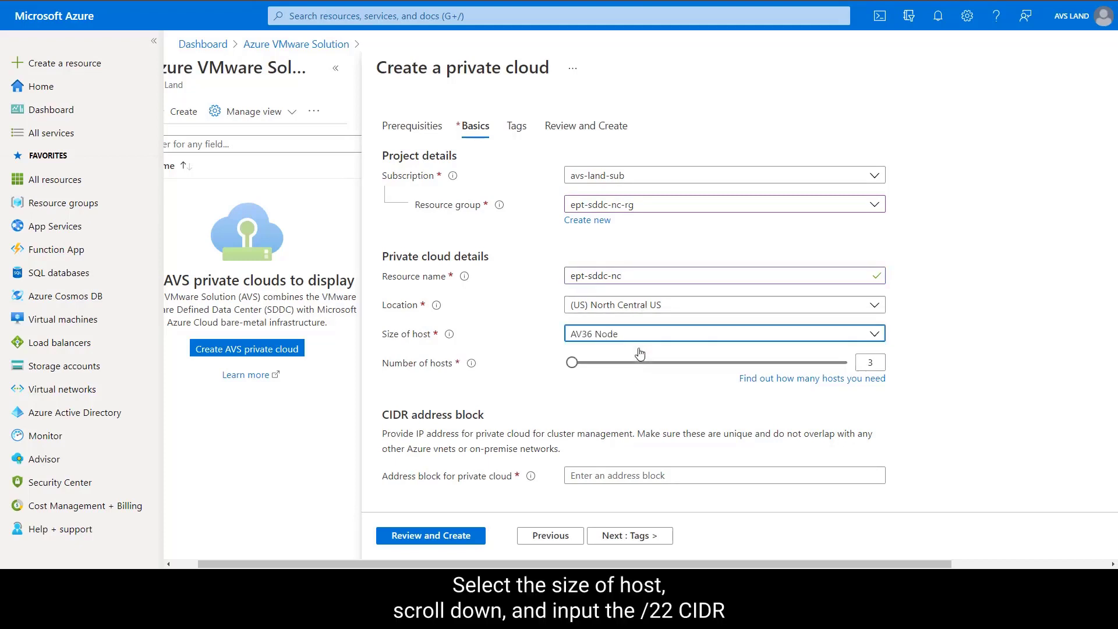
{"action": "scroll", "coordinate": [926, 464], "scroll_direction": "down", "scroll_amount": 1}
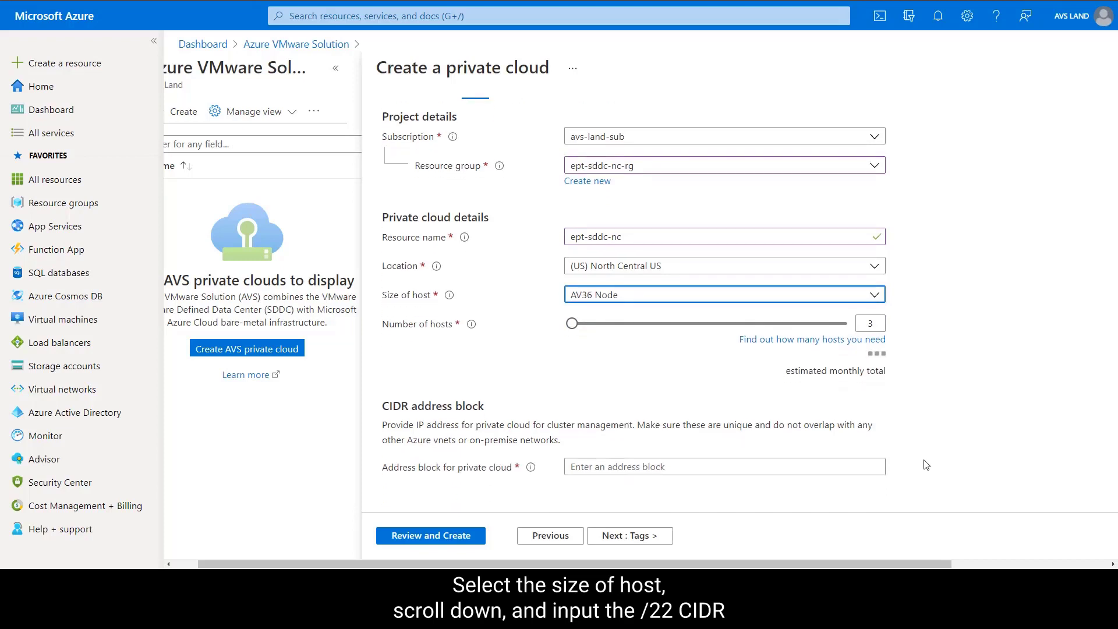
{"action": "left_click", "coordinate": [863, 468]}
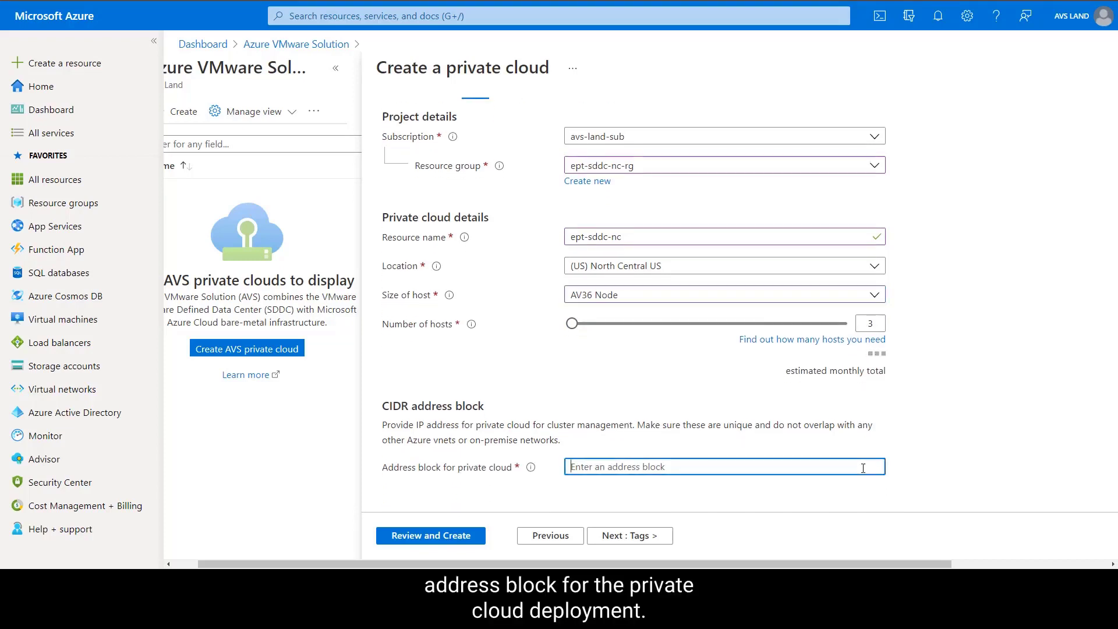
{"action": "type", "text": "10.0"}
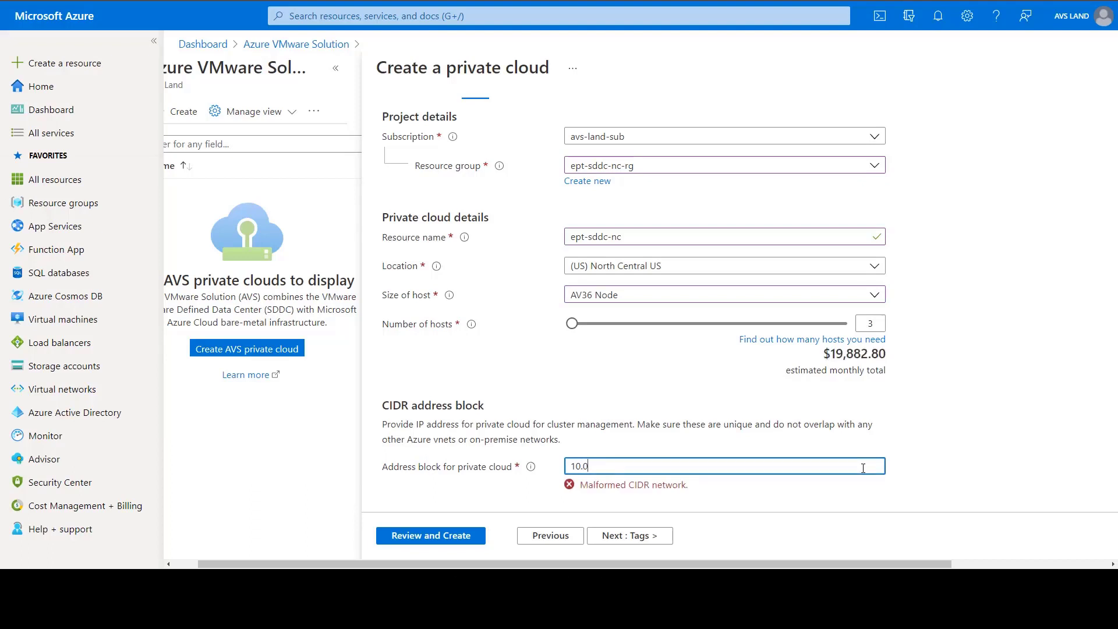
{"action": "key", "text": "BackSpace"}
{"action": "type", "text": "5.0.0/22"}
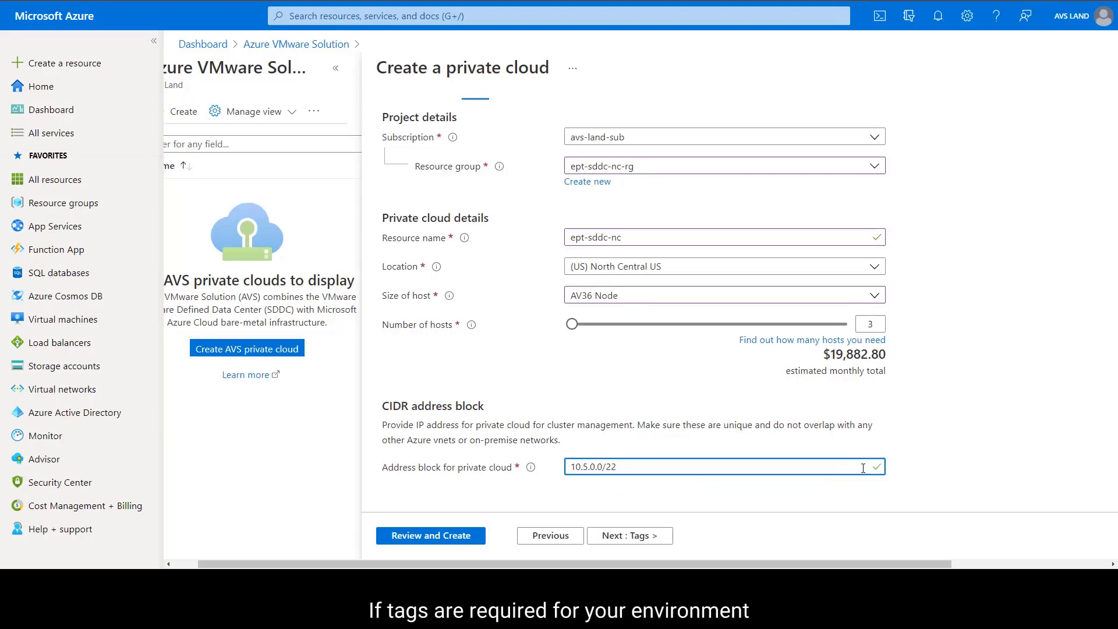
Step: Add a tag named ept with the value production to the private cloud
{"action": "left_click", "coordinate": [664, 537]}
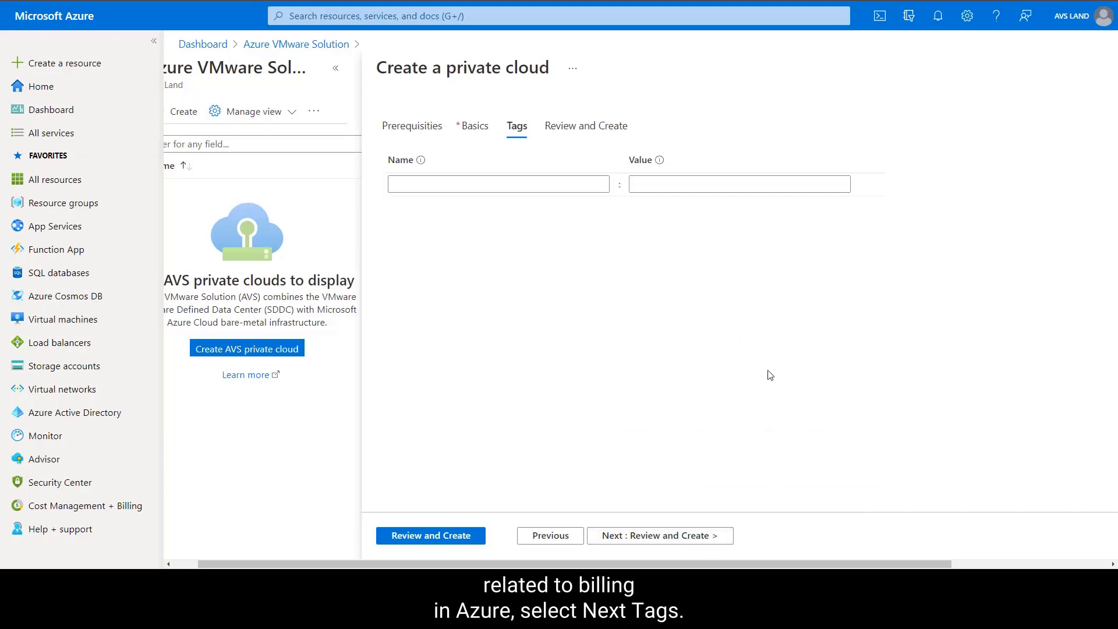
{"action": "left_click", "coordinate": [579, 184]}
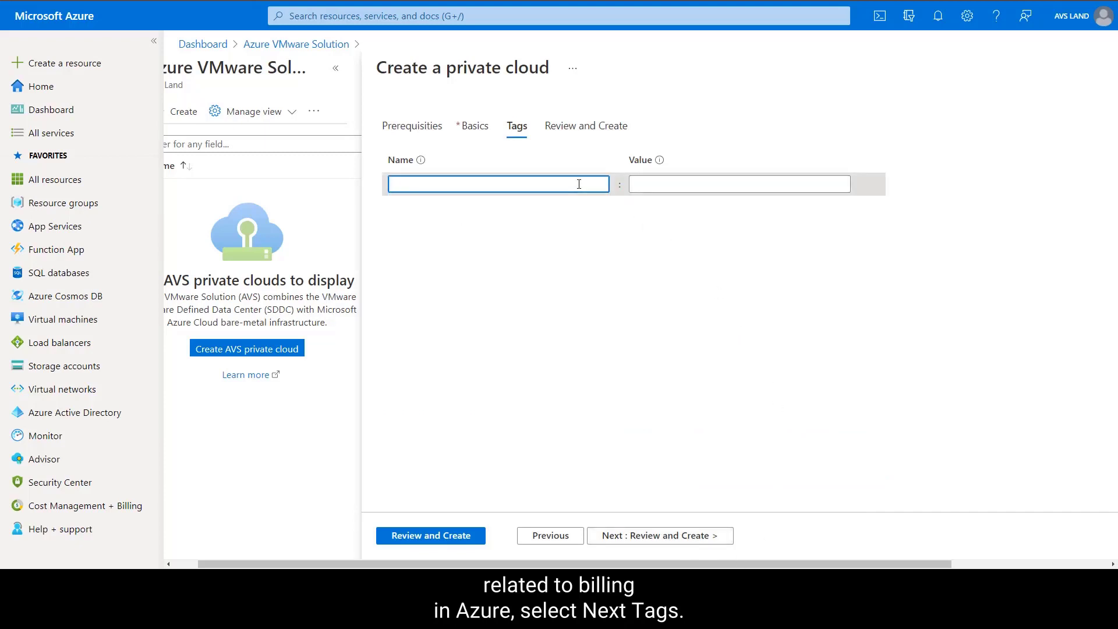
{"action": "type", "text": "ept"}
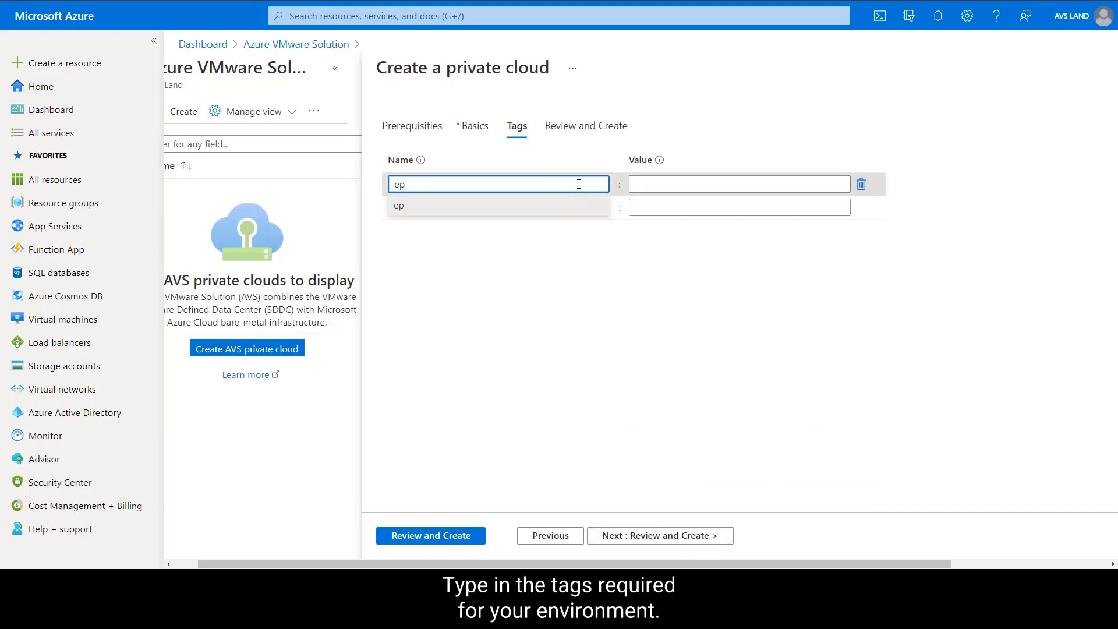
{"action": "left_click", "coordinate": [561, 204]}
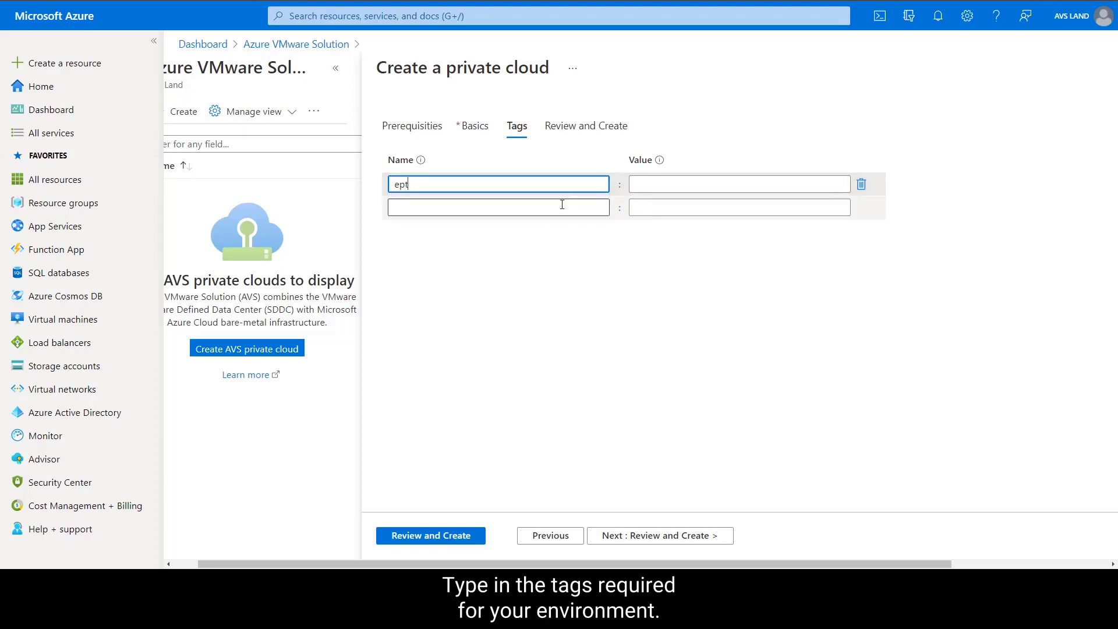
{"action": "left_click", "coordinate": [664, 184]}
{"action": "type", "text": "production"}
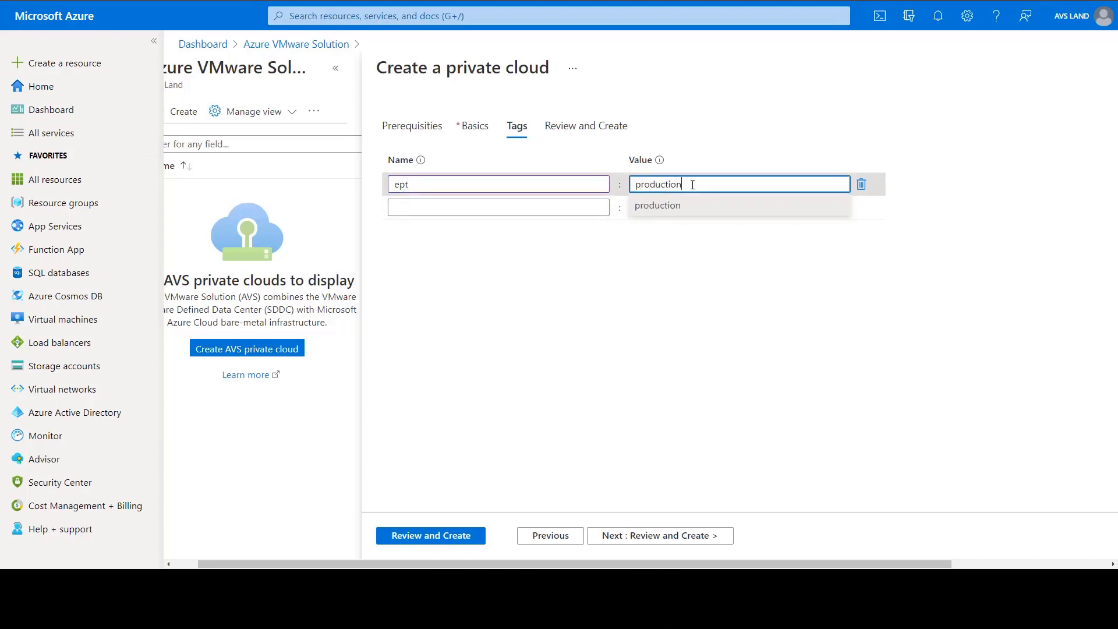
{"action": "left_click", "coordinate": [679, 211]}
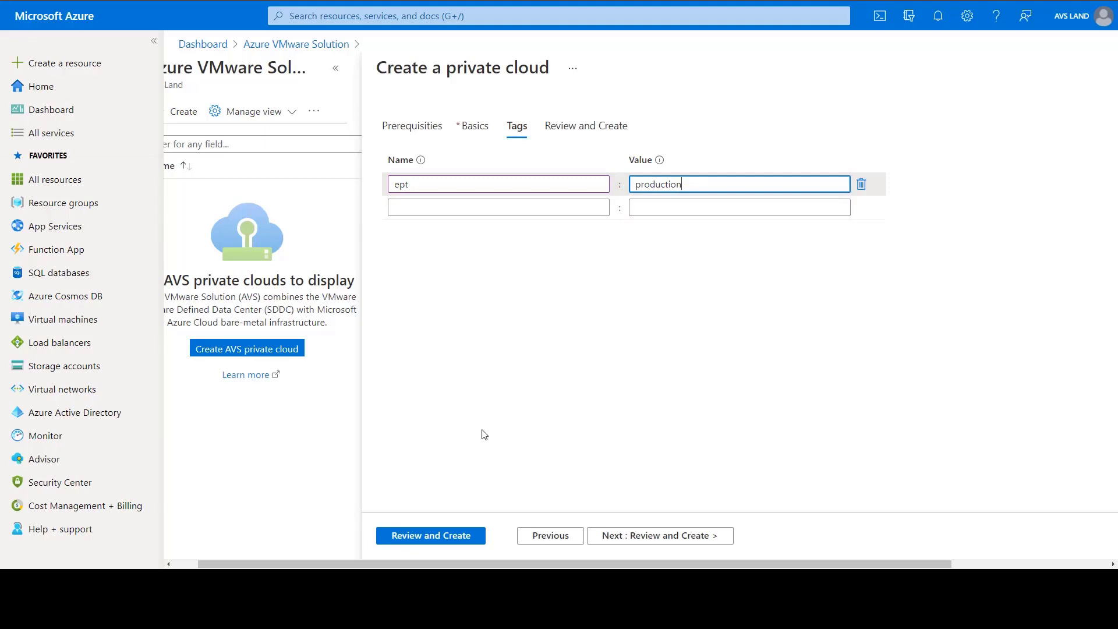
Step: Review the legal terms and the configuration summary, and create the private cloud
{"action": "left_click", "coordinate": [447, 538]}
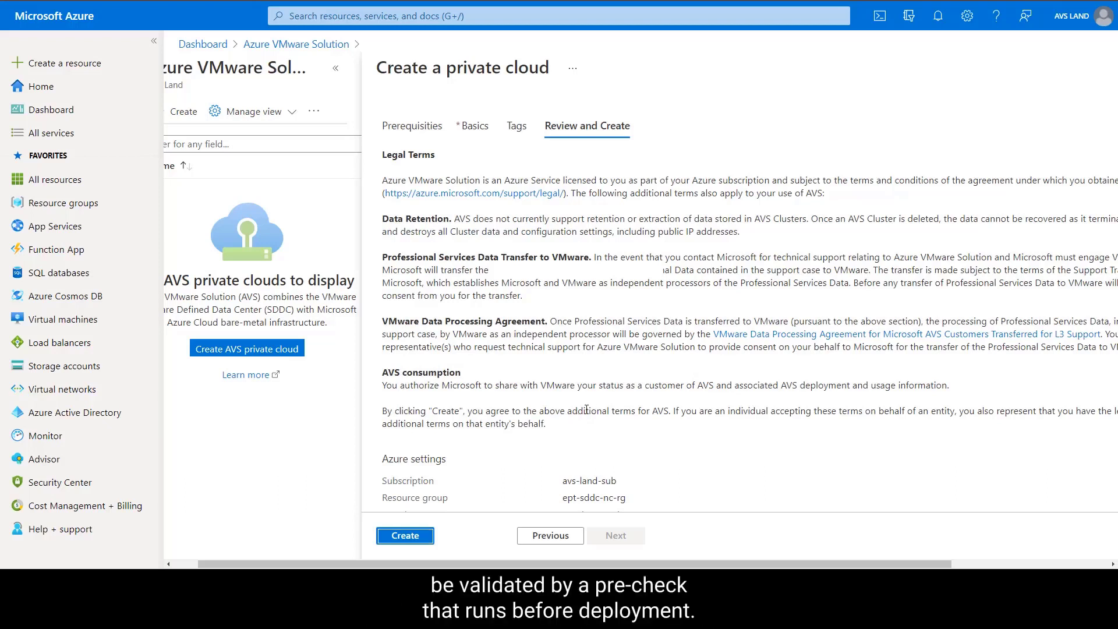
{"action": "scroll", "coordinate": [587, 409], "scroll_direction": "down", "scroll_amount": 3}
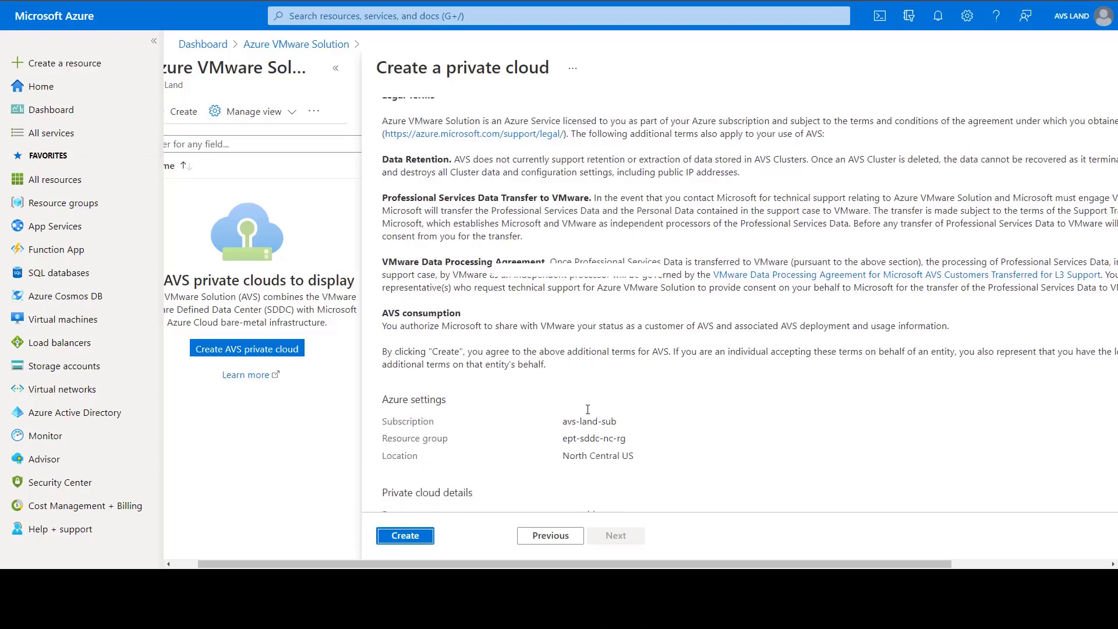
{"action": "scroll", "coordinate": [592, 413], "scroll_direction": "down", "scroll_amount": 1}
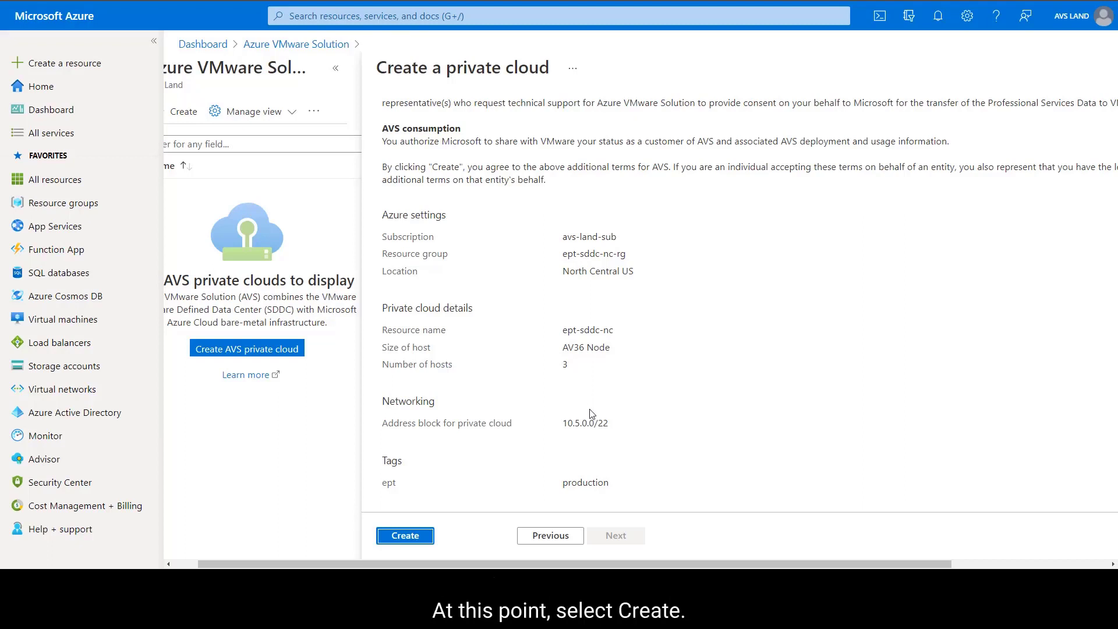
{"action": "left_click", "coordinate": [414, 540]}
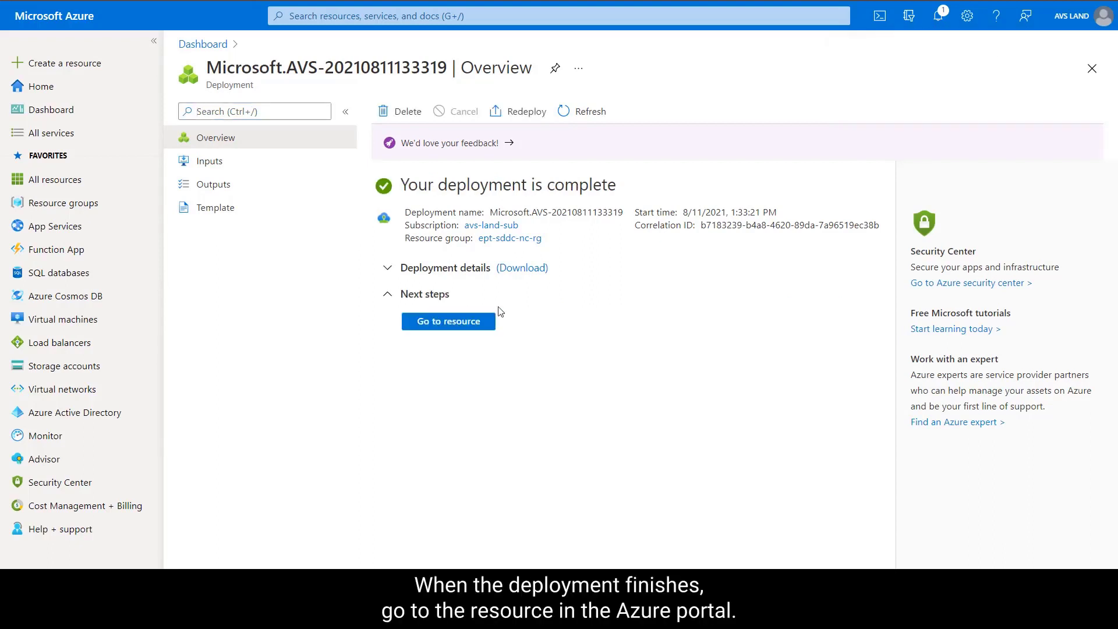
Step: Open the deployed private cloud resource and check its build status
{"action": "left_click", "coordinate": [475, 324]}
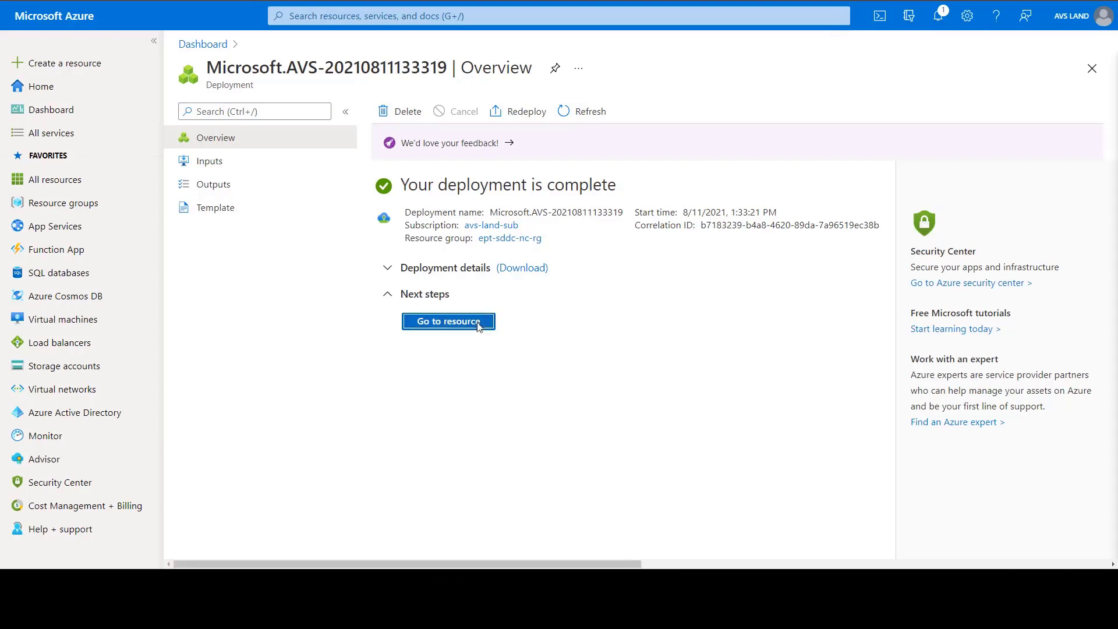
{"action": "left_click_drag", "start_coordinate": [492, 179], "coordinate": [538, 188]}
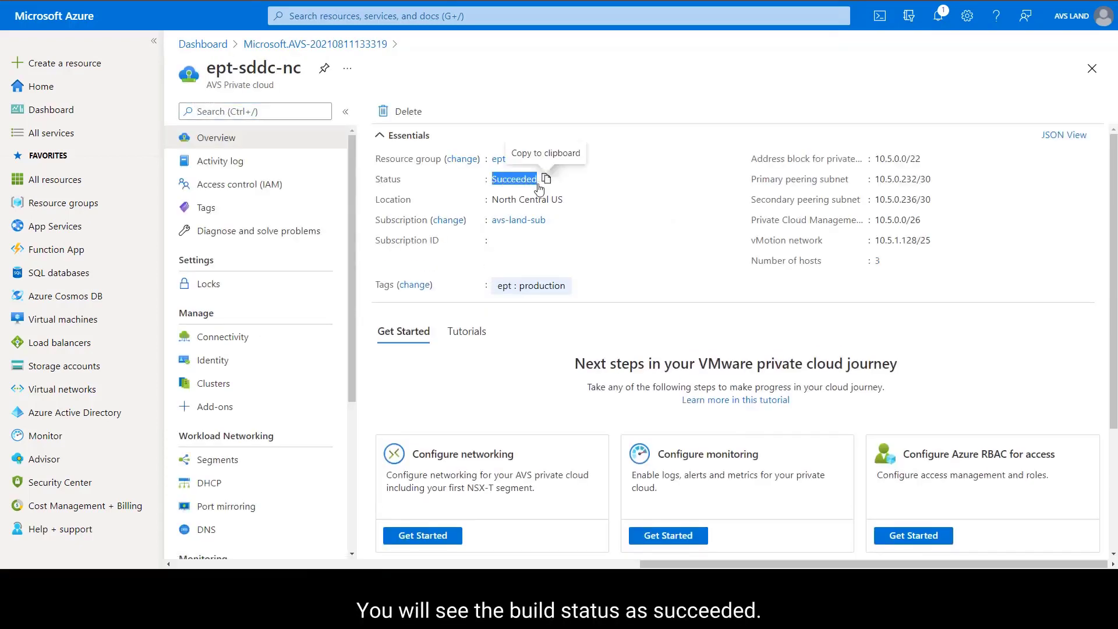
{"action": "left_click", "coordinate": [631, 286]}
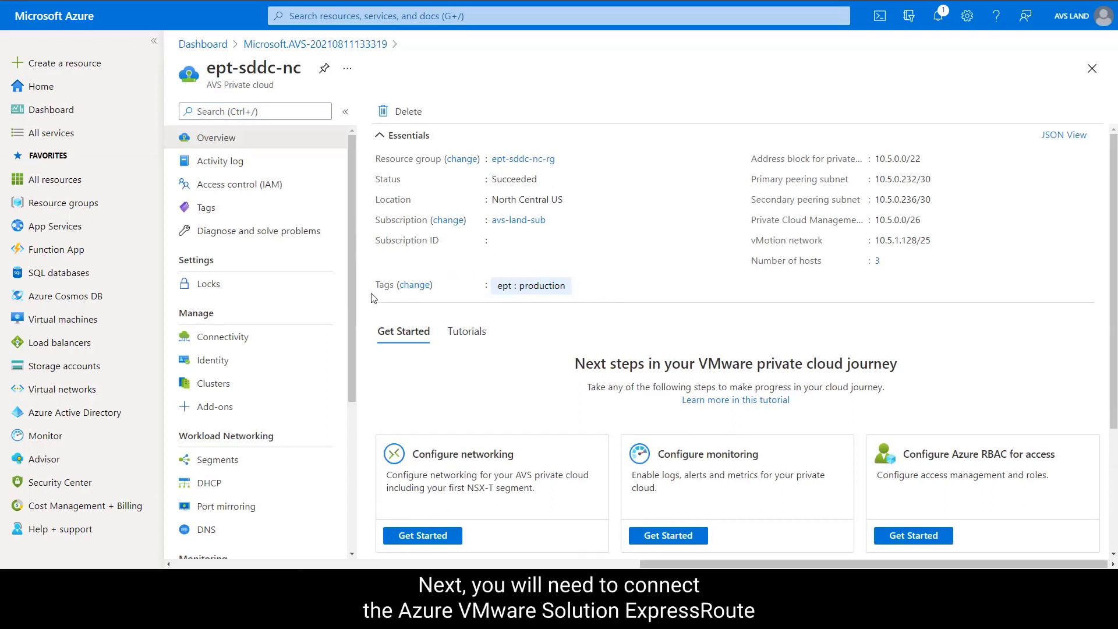
Step: Connect the private cloud to the existing virtual network ept-vnet-sddc-nc and save the connectivity settings
{"action": "left_click", "coordinate": [257, 341]}
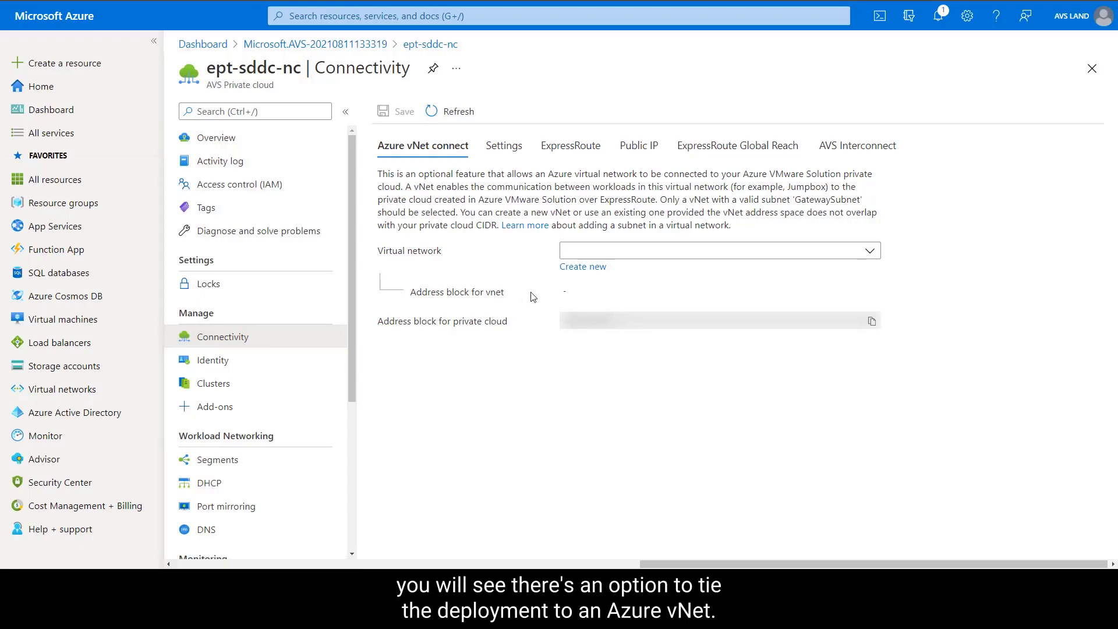
{"action": "left_click", "coordinate": [624, 252]}
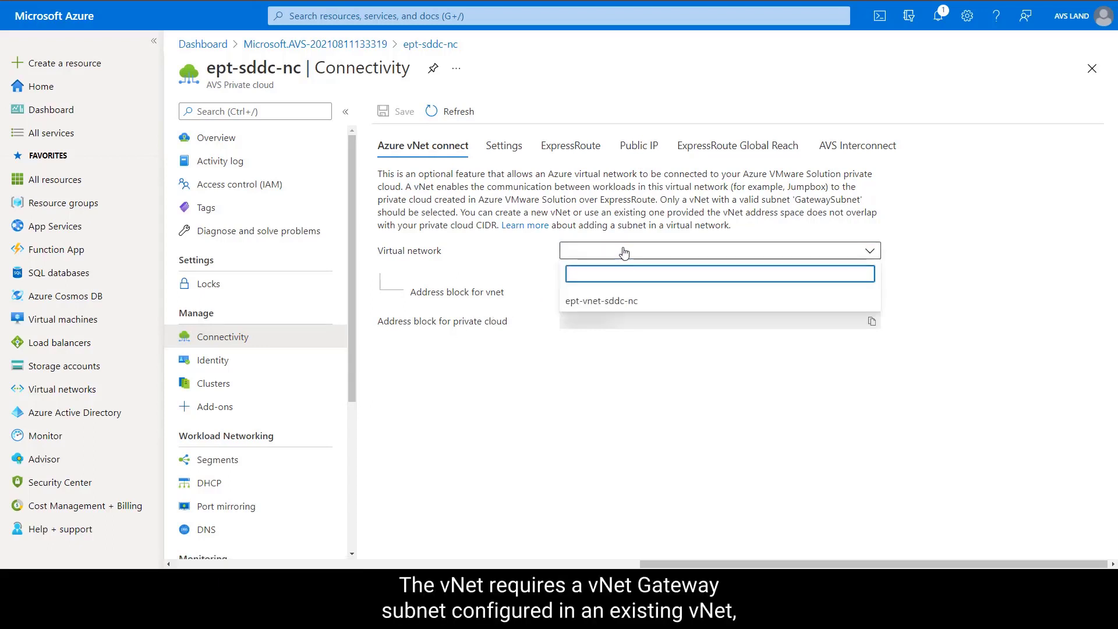
{"action": "left_click", "coordinate": [603, 301]}
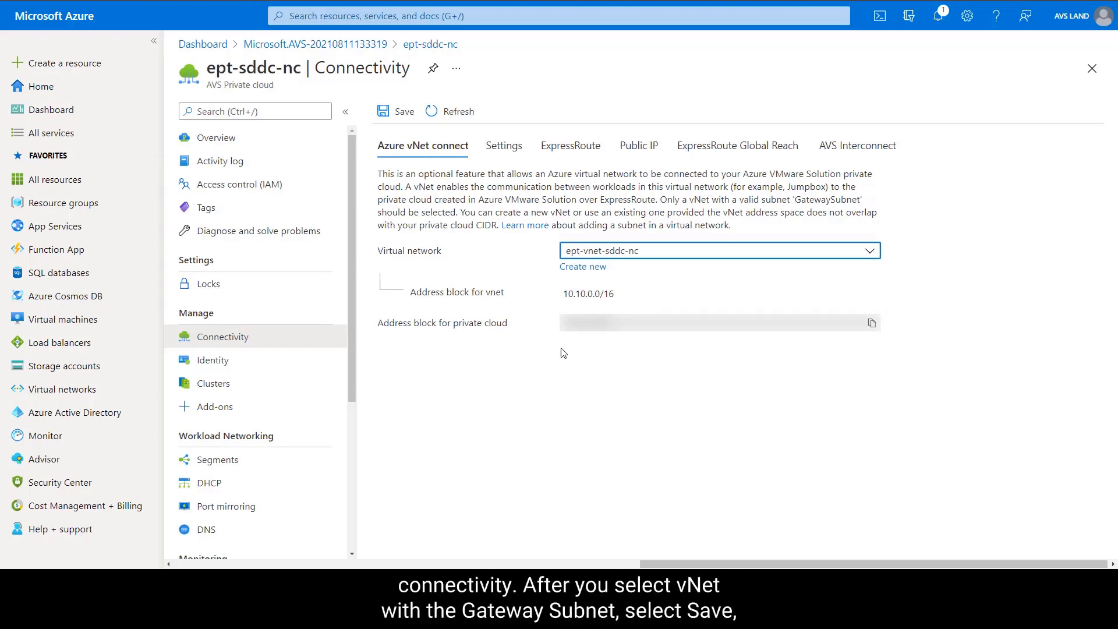
{"action": "left_click", "coordinate": [396, 113]}
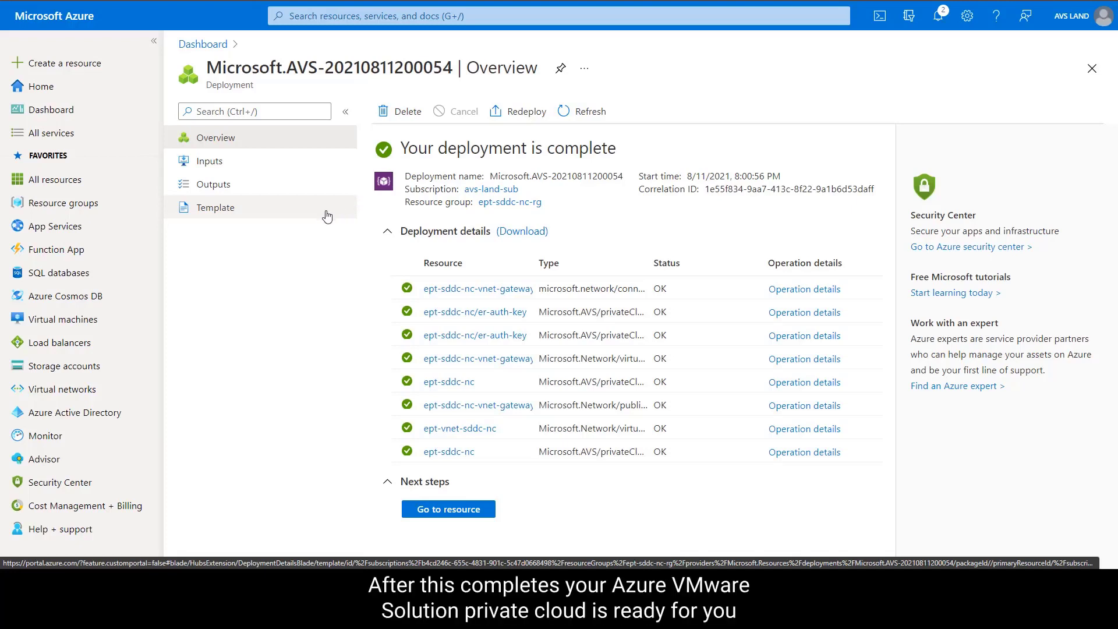
Step: Return to the private cloud resource after the network deployment and view its ExpressRoute connectivity details
{"action": "left_click", "coordinate": [428, 511]}
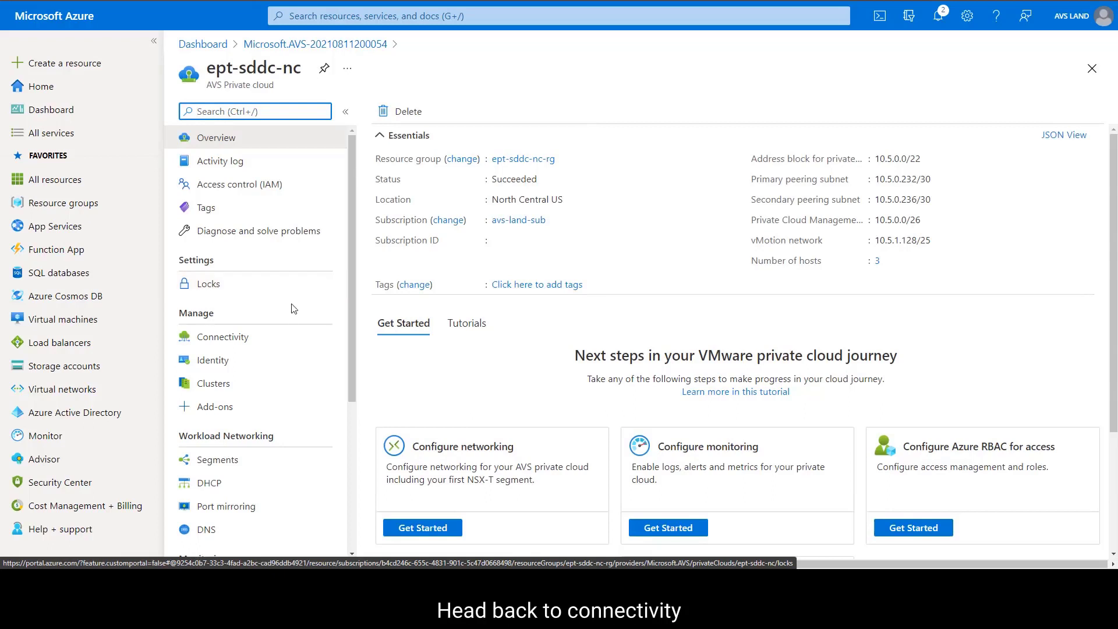
{"action": "left_click", "coordinate": [287, 346]}
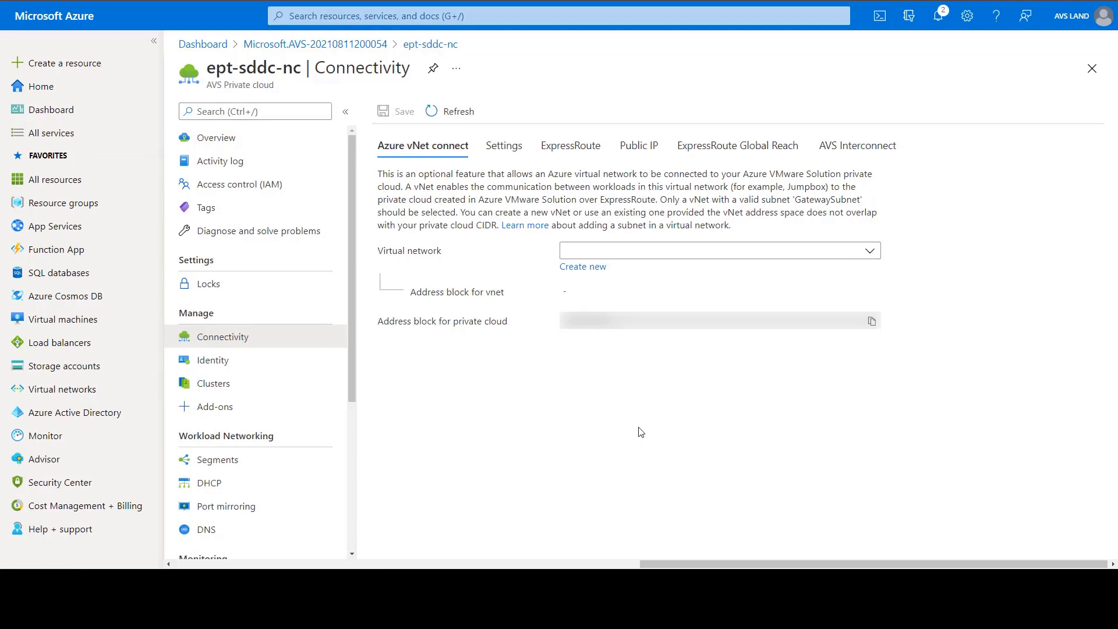
{"action": "left_click", "coordinate": [581, 145]}
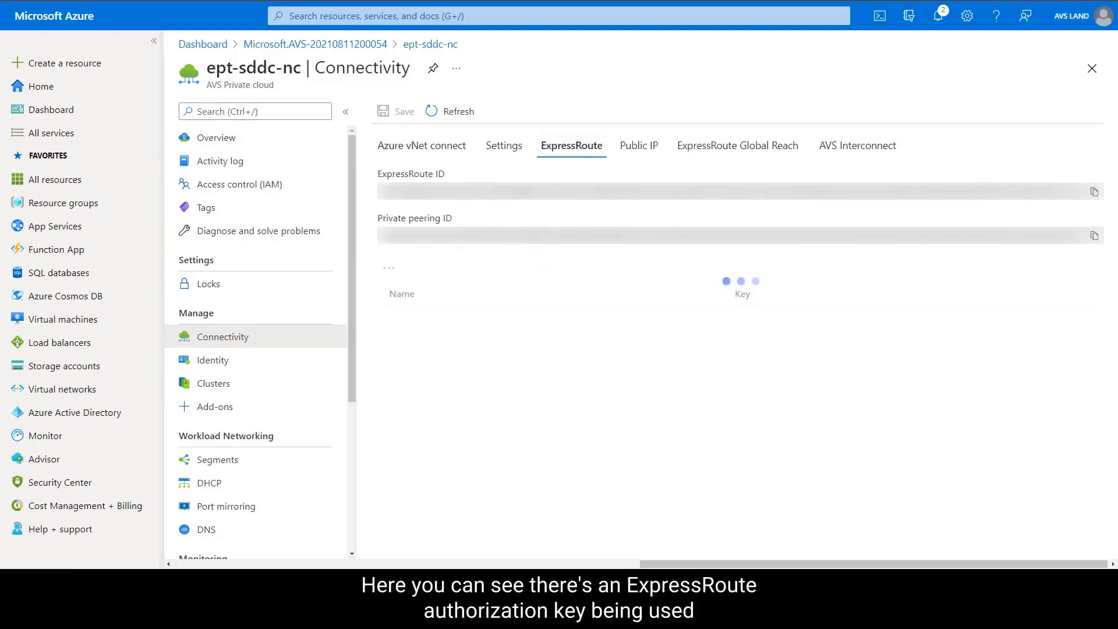